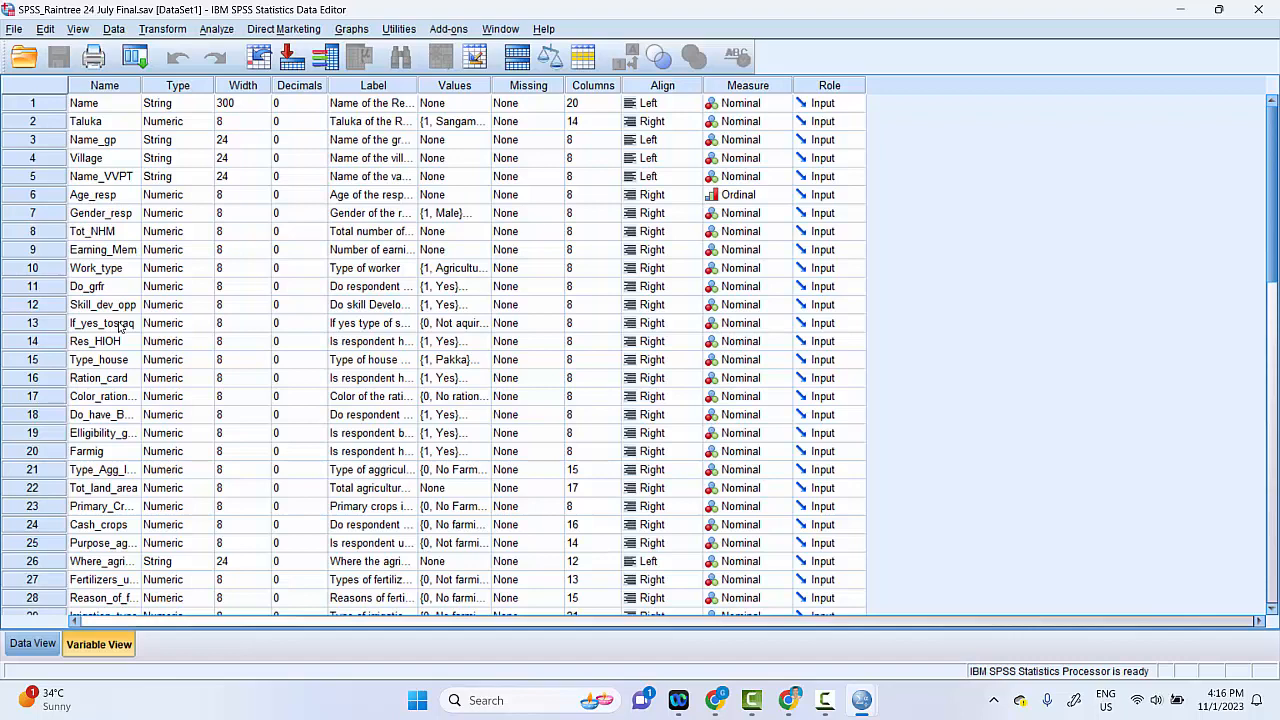
Examine the variable definitions and the survey records down to the last case, returning to the first record.
scroll(118, 325, "down", 5)
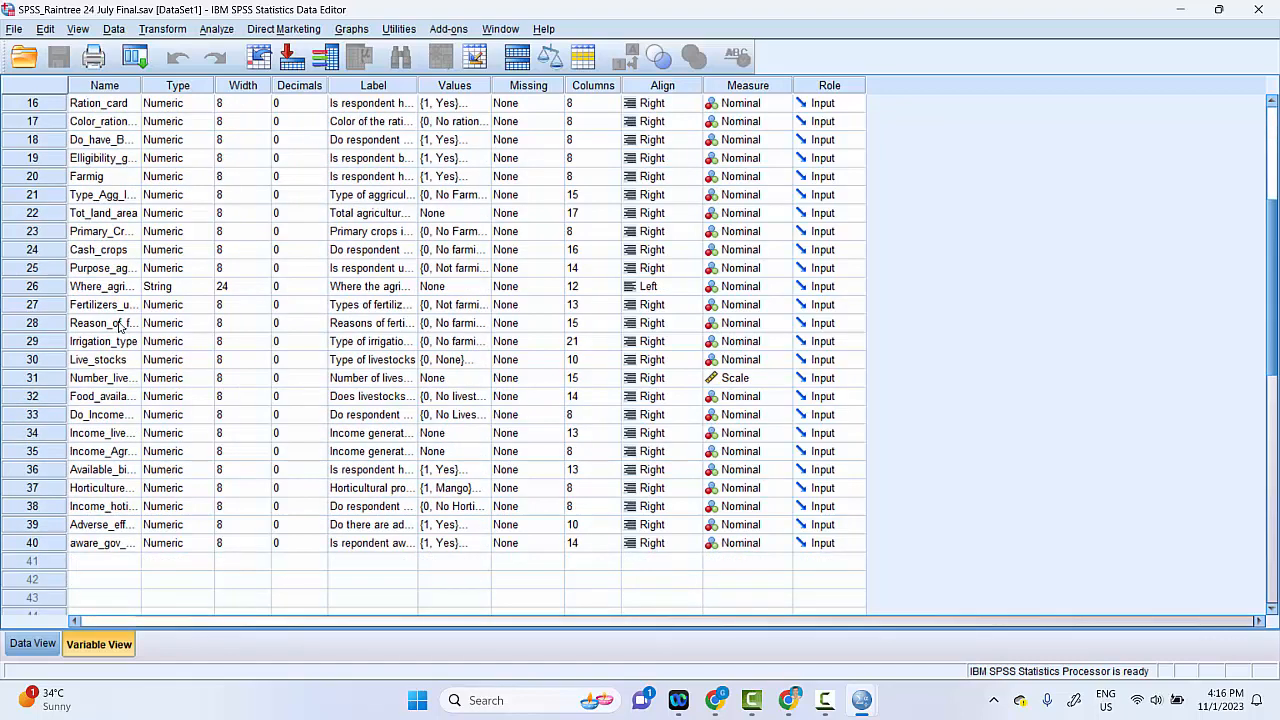
scroll(118, 325, "up", 5)
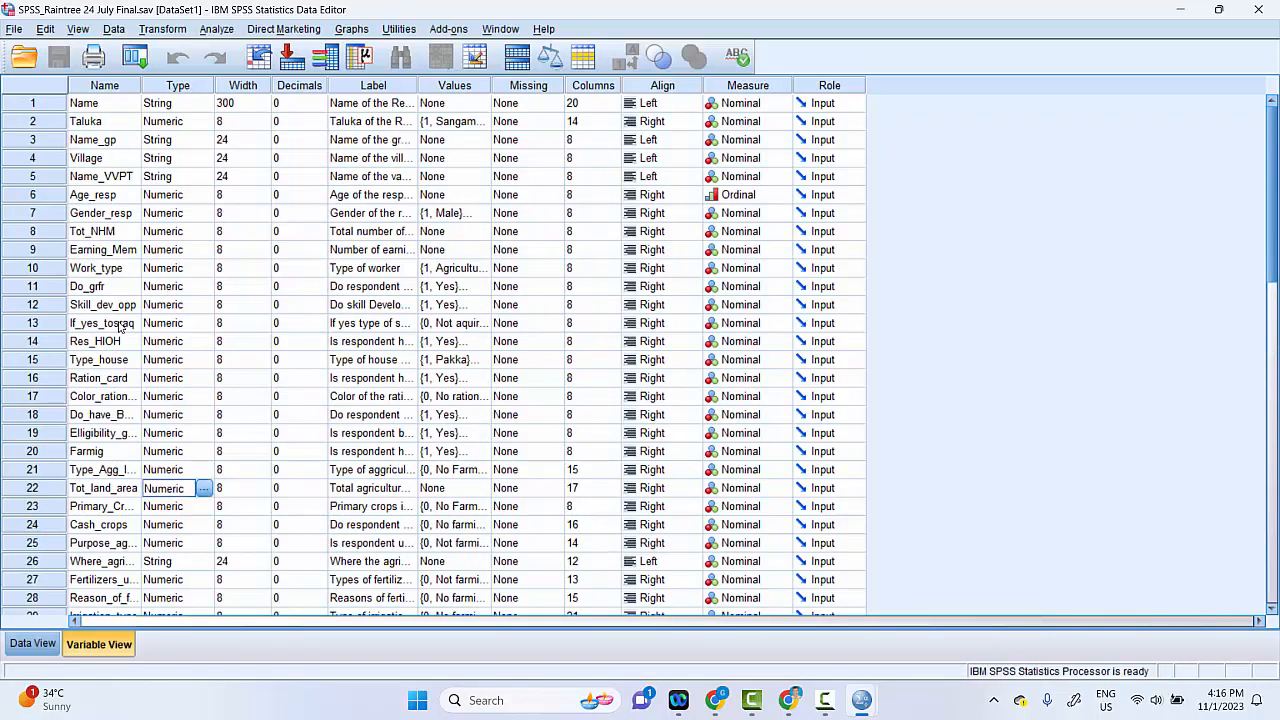
key("ctrl+t")
scroll(118, 325, "down", 3)
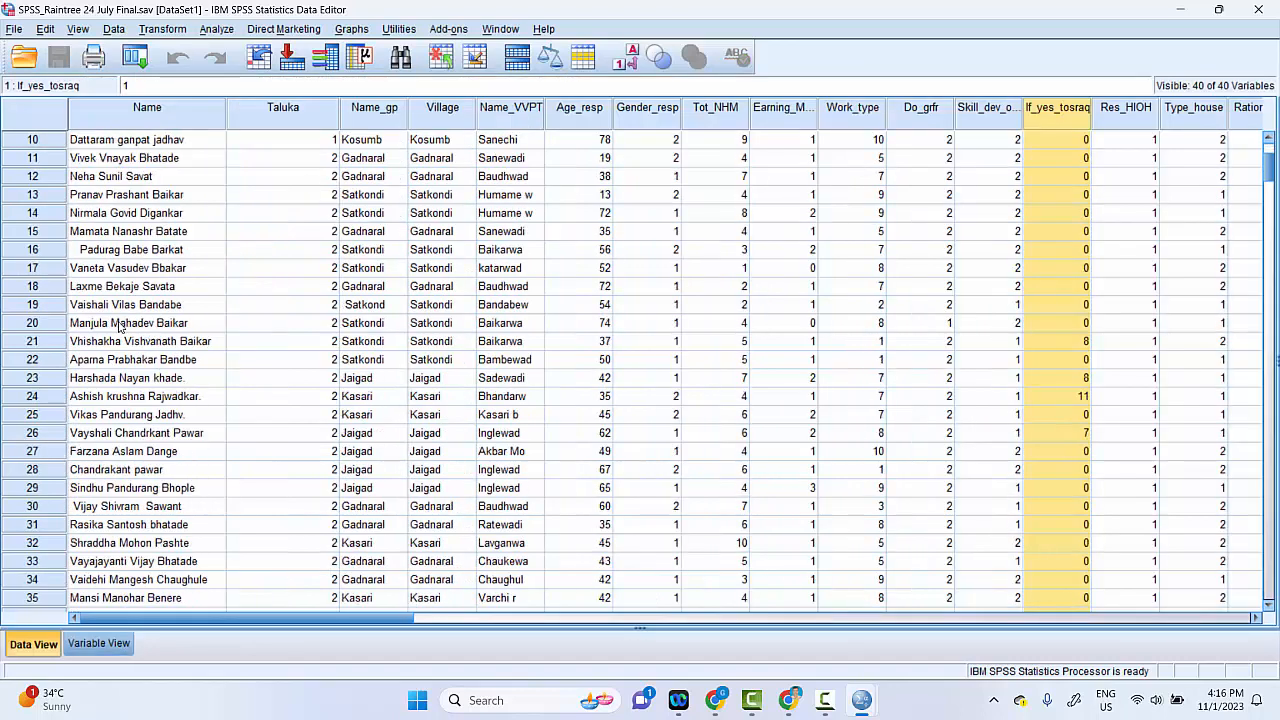
left_click(147, 451)
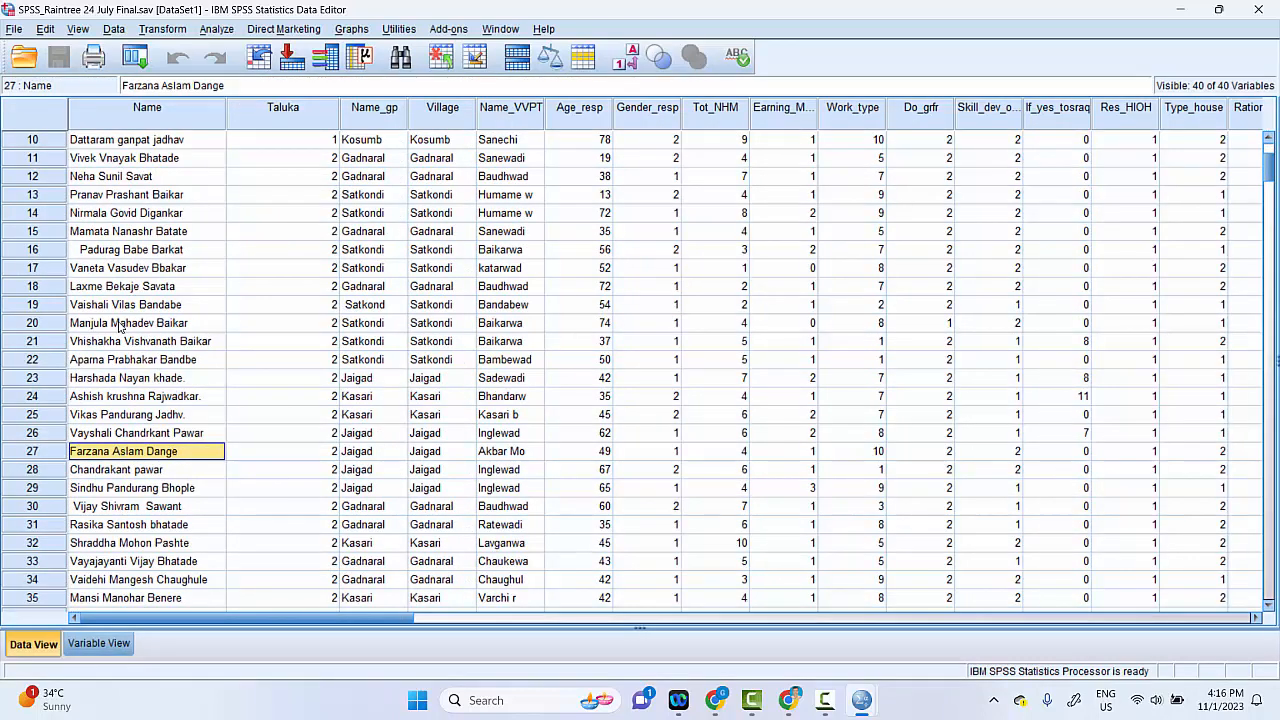
key("ctrl+Down")
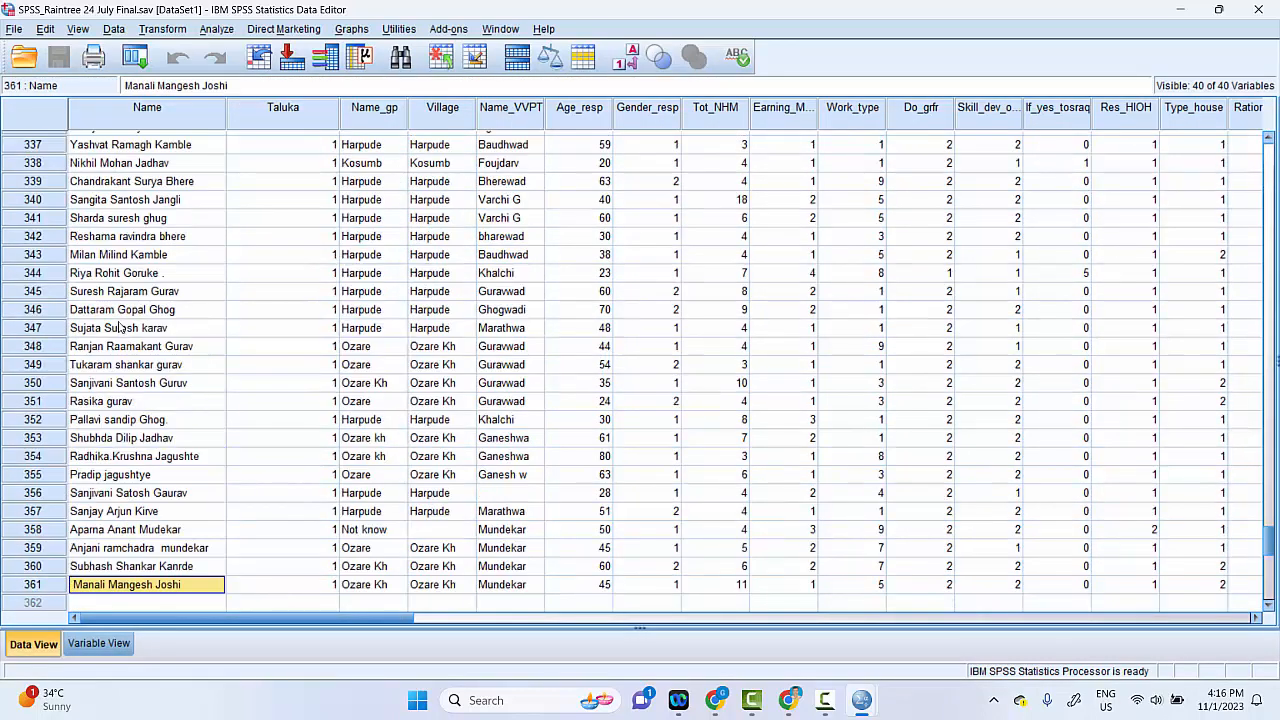
scroll(118, 325, "up", 1)
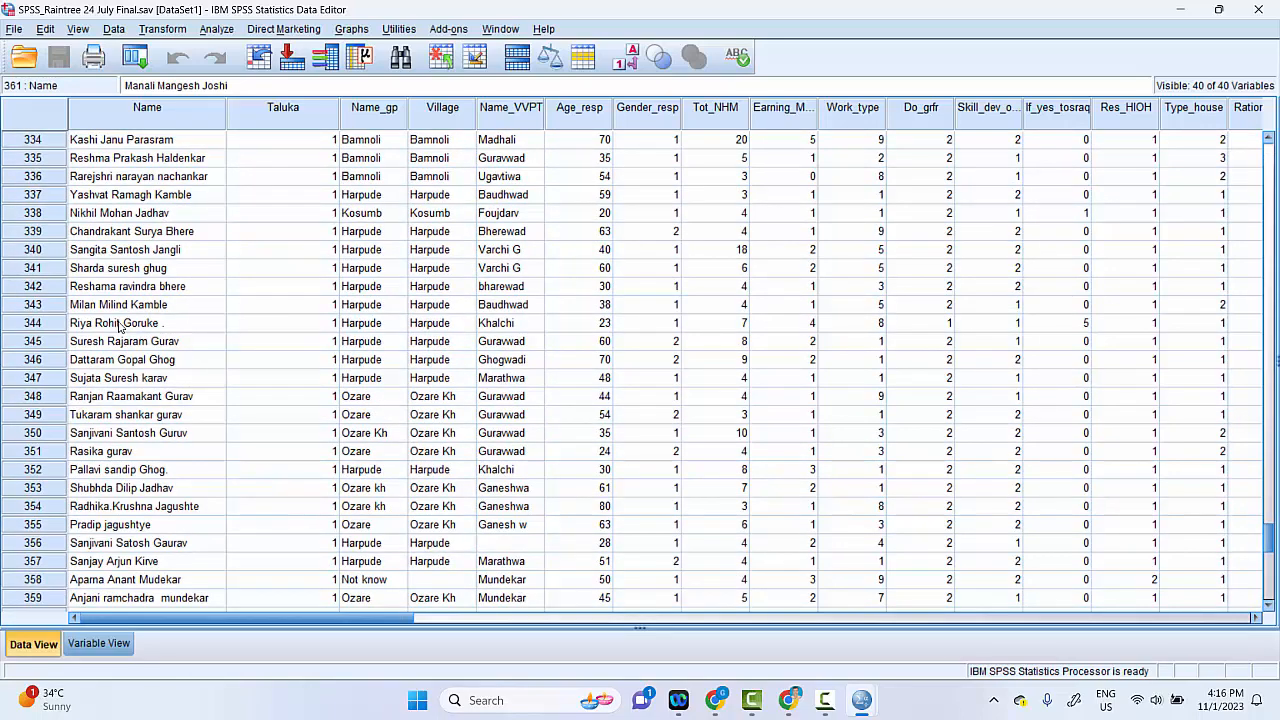
scroll(118, 325, "up", 20)
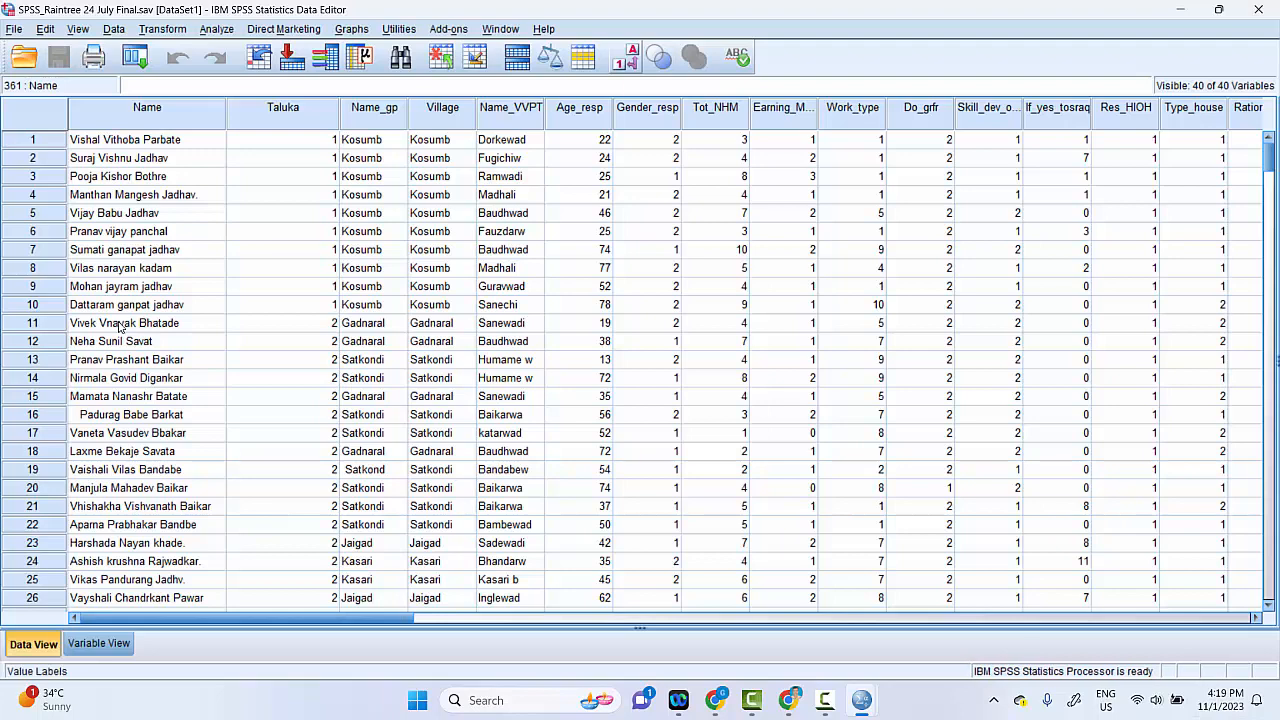
Display value labels in place of the numeric codes in the data.
left_click(631, 56)
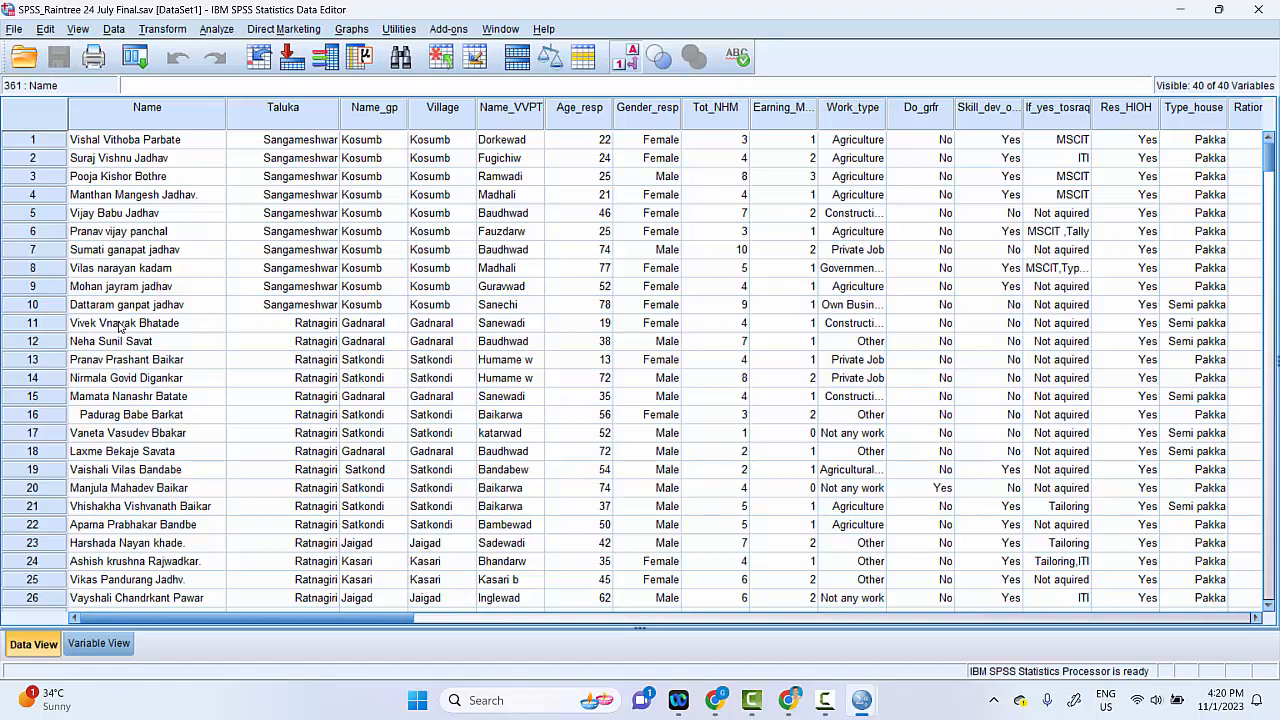
Set up a Crosstabs analysis with Type of worker as the row variable and Gender of the respondent as the column variable.
key("alt+a")
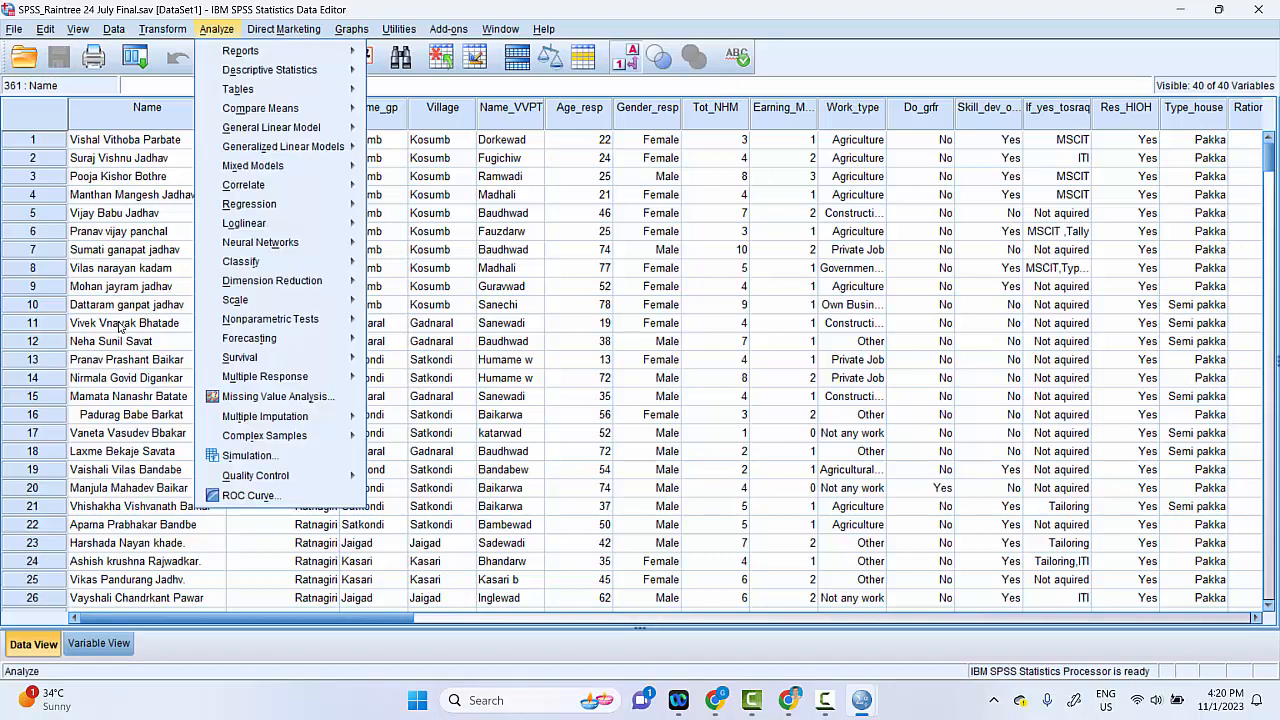
key("e")
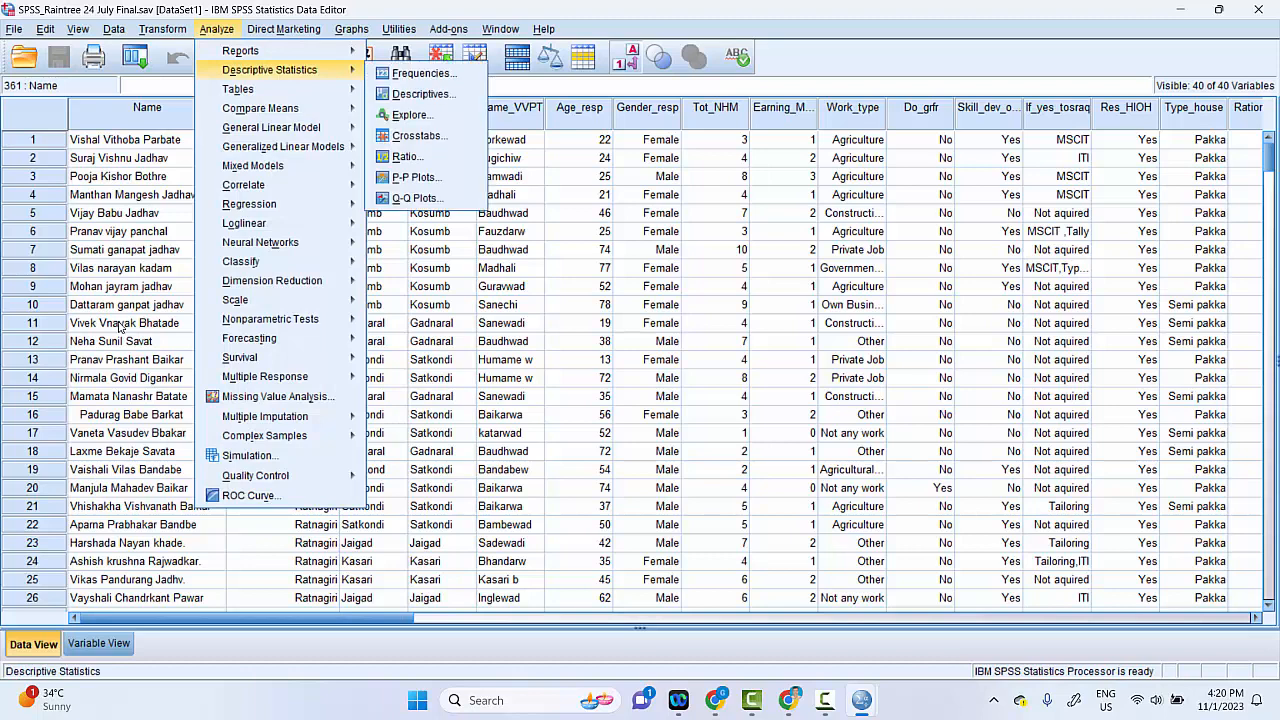
key("Down")
key("Down")
key("Down")
key("Down")
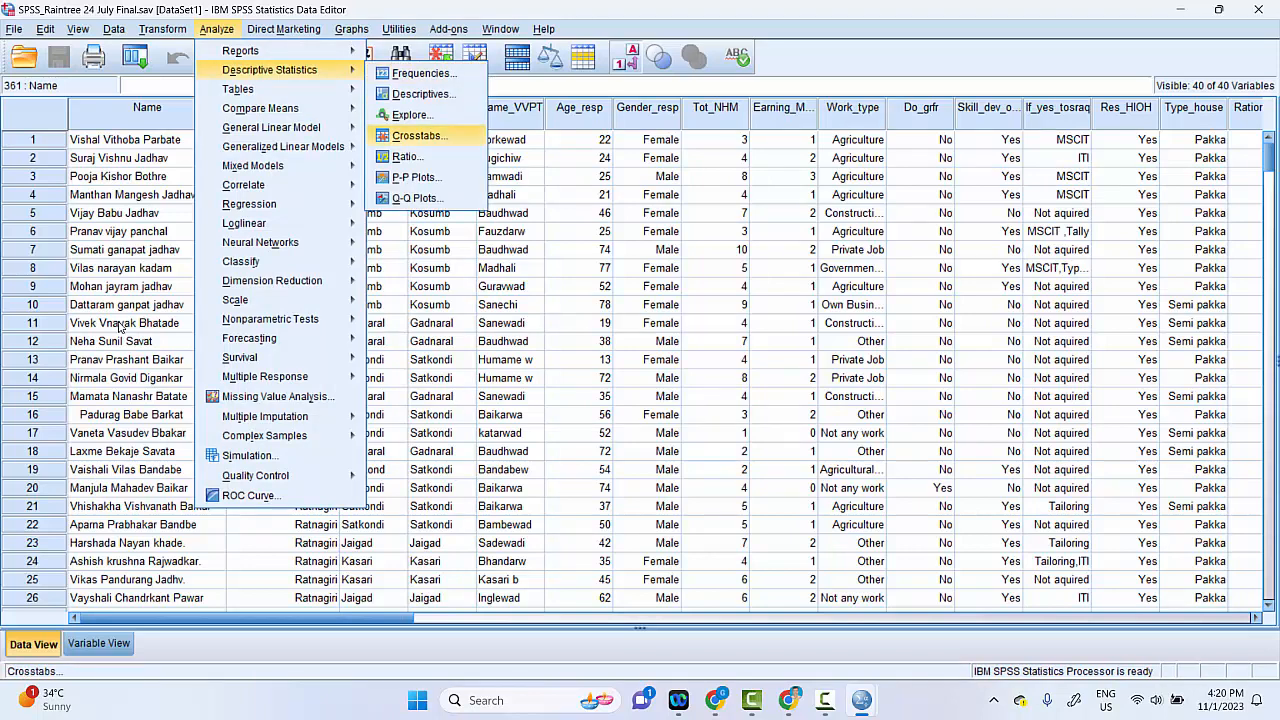
key("Return")
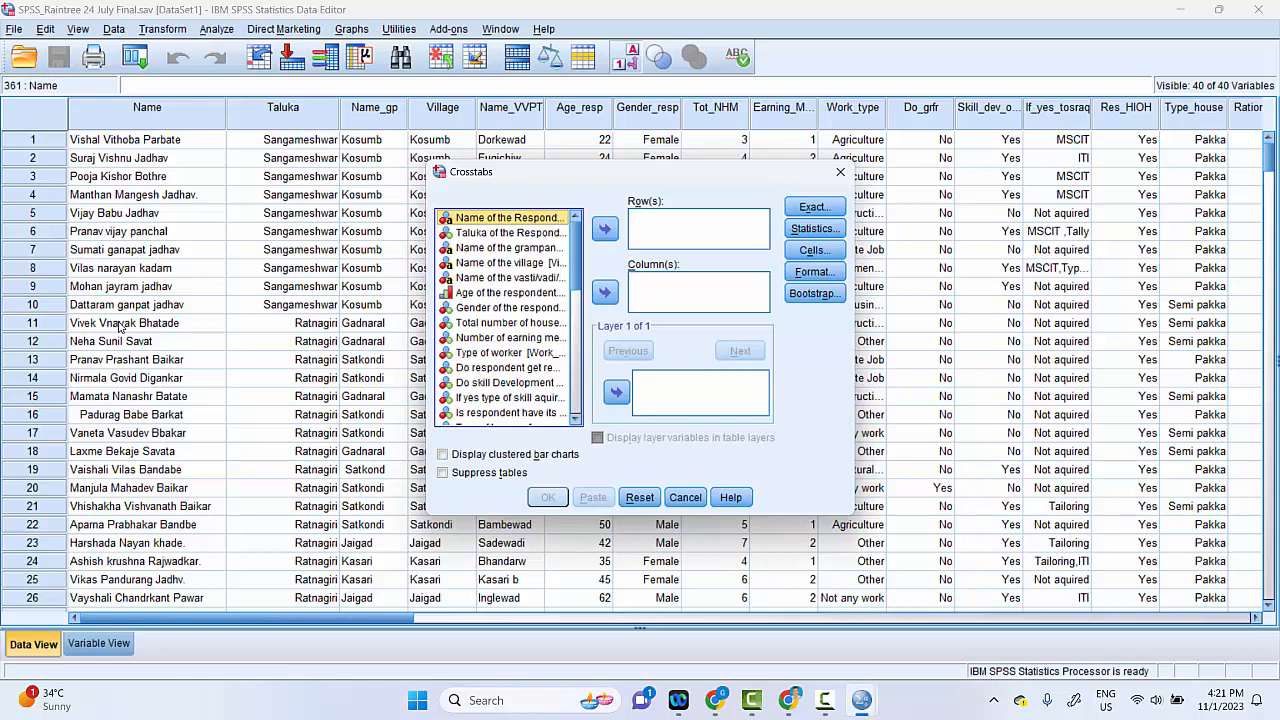
key("a")
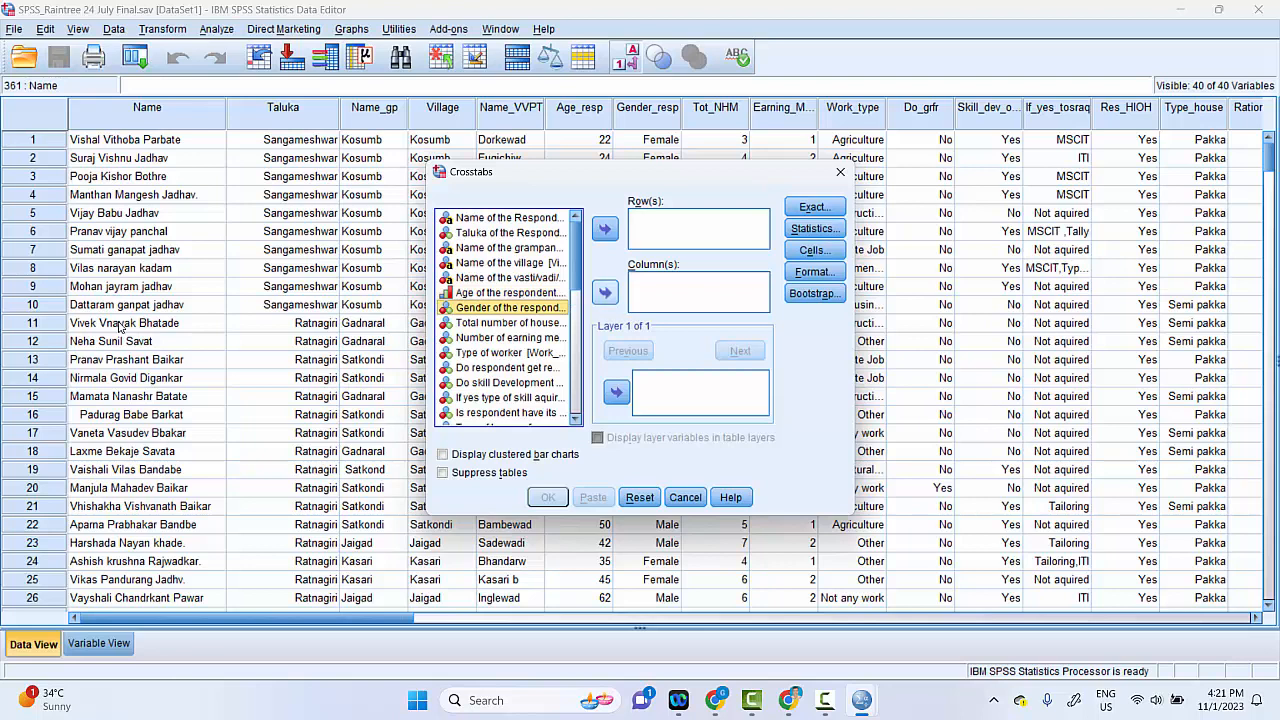
left_click(604, 291)
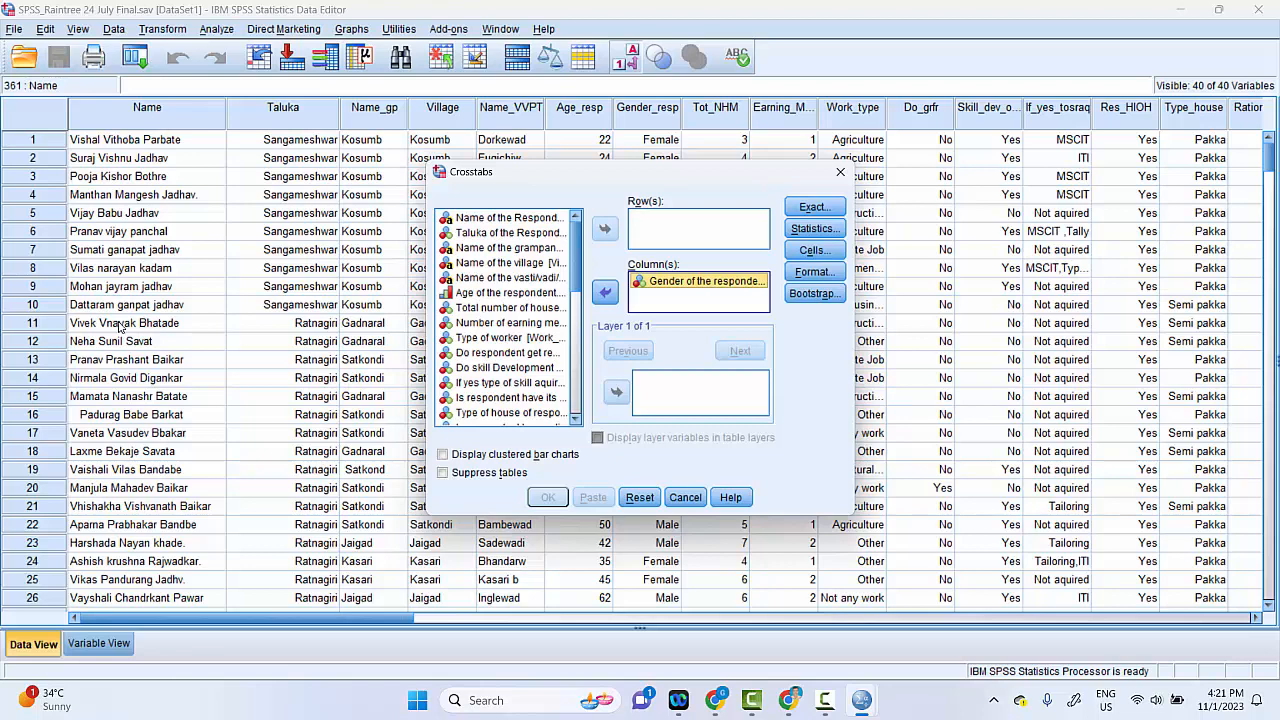
left_click(510, 338)
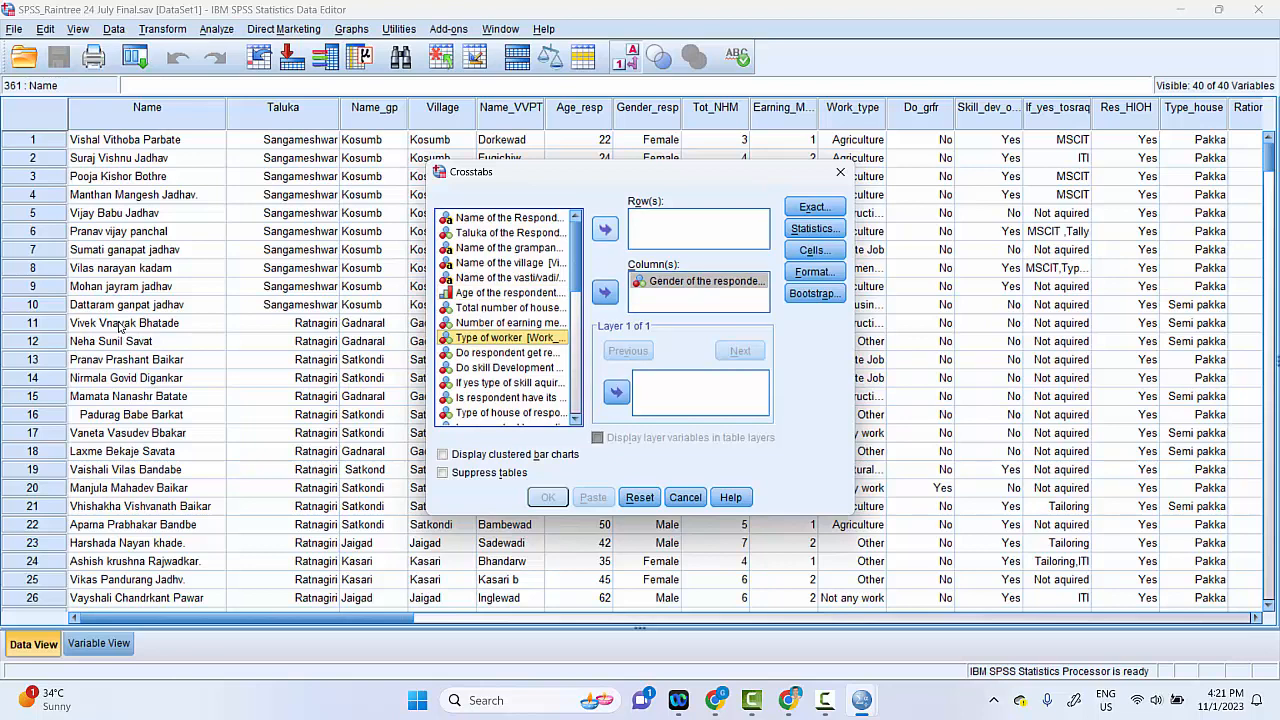
left_click(605, 229)
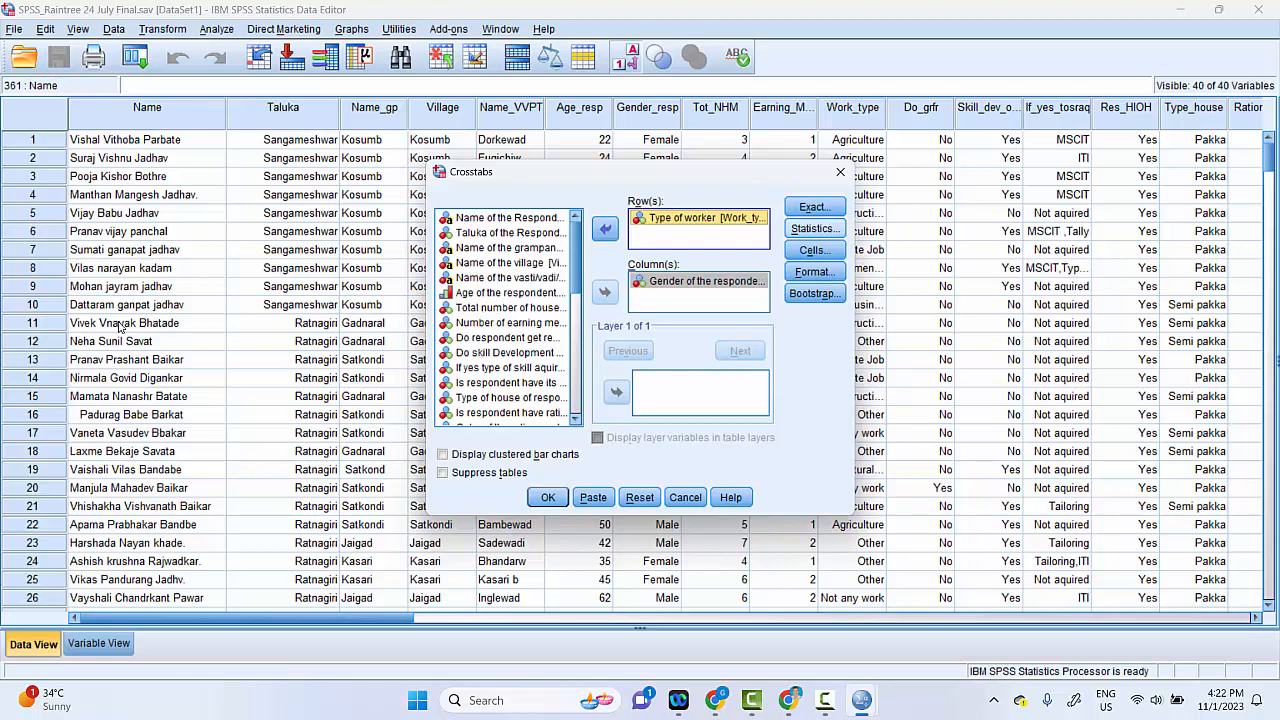
Include the Chi-square statistic in the crosstab and display expected counts alongside the observed counts.
left_click(815, 229)
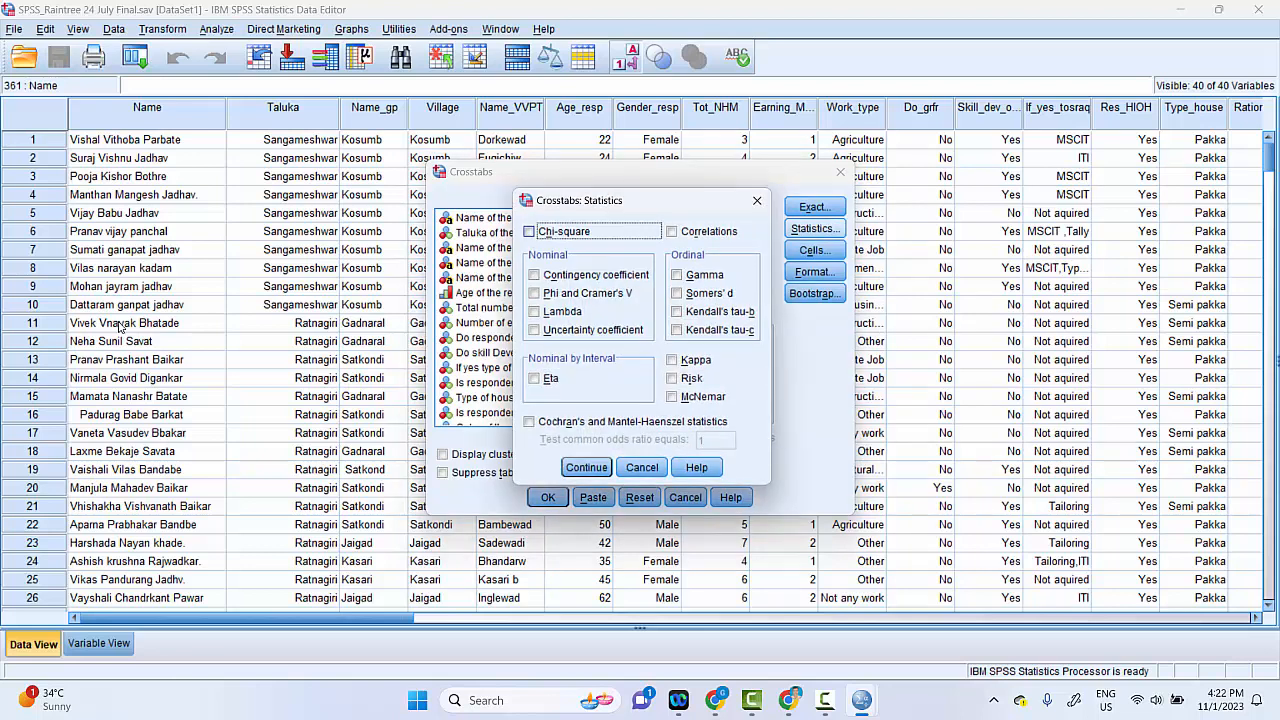
key("space")
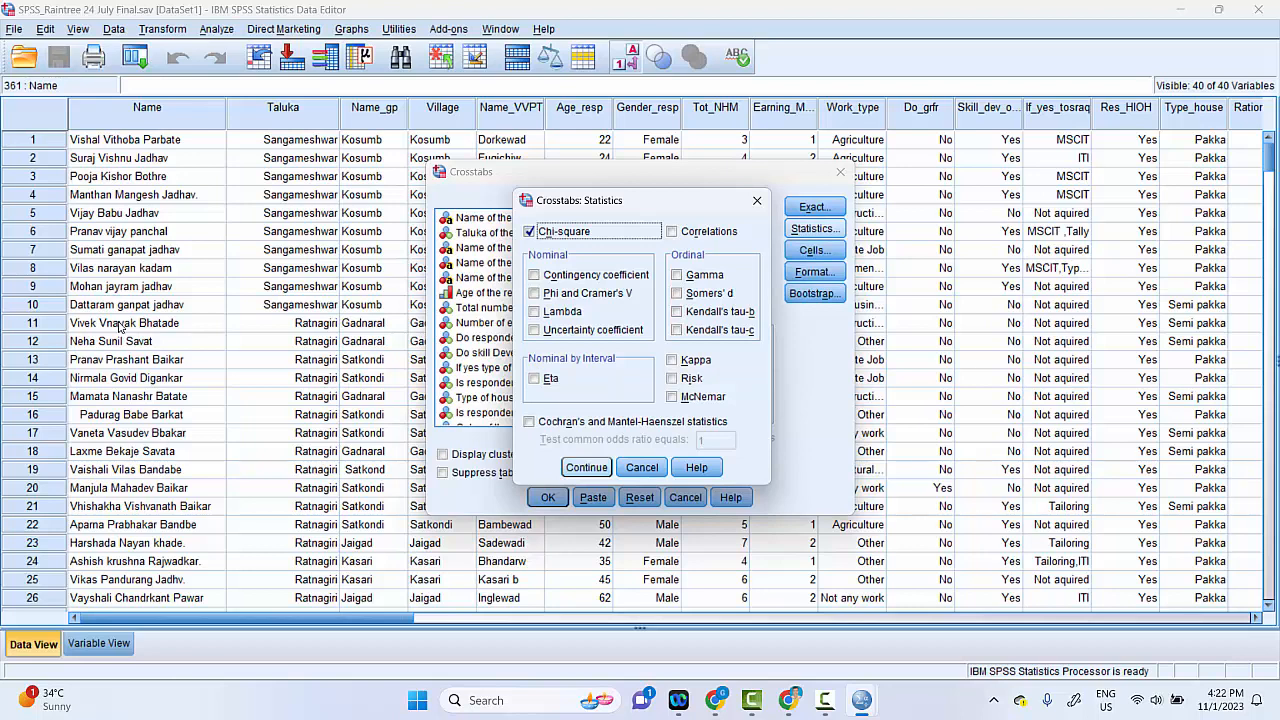
left_click(586, 467)
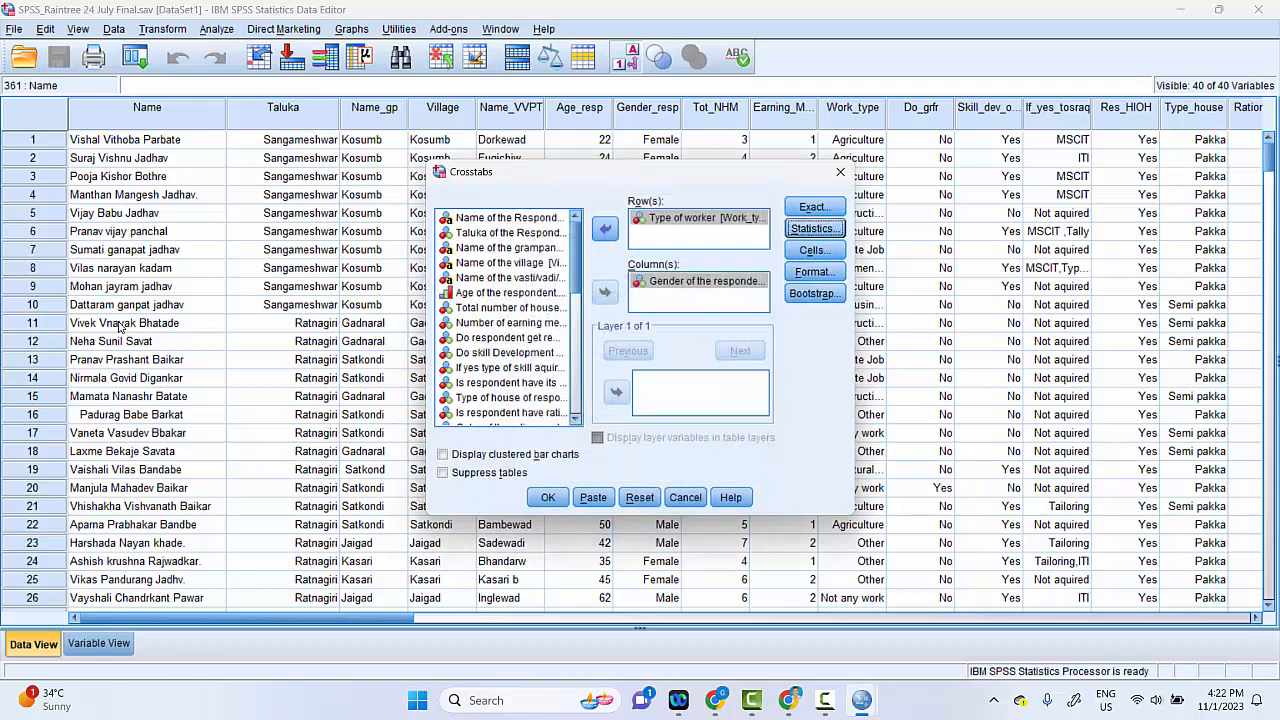
left_click(814, 250)
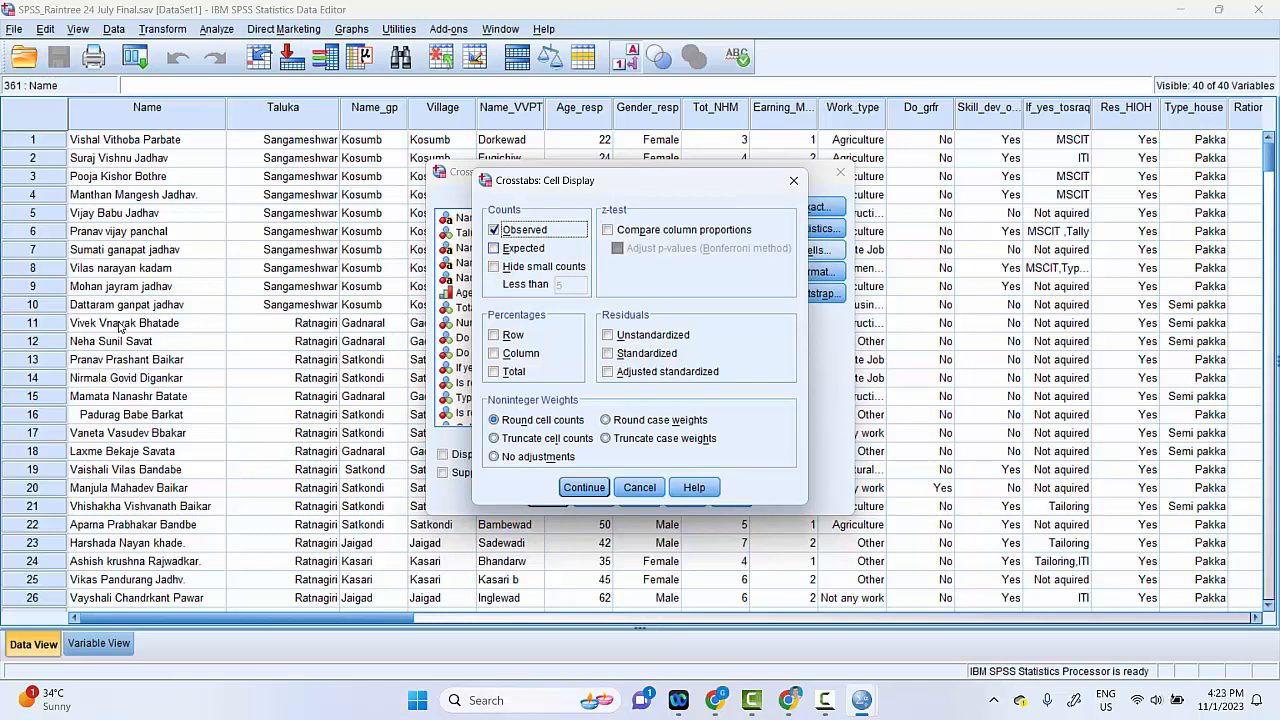
key("alt+e")
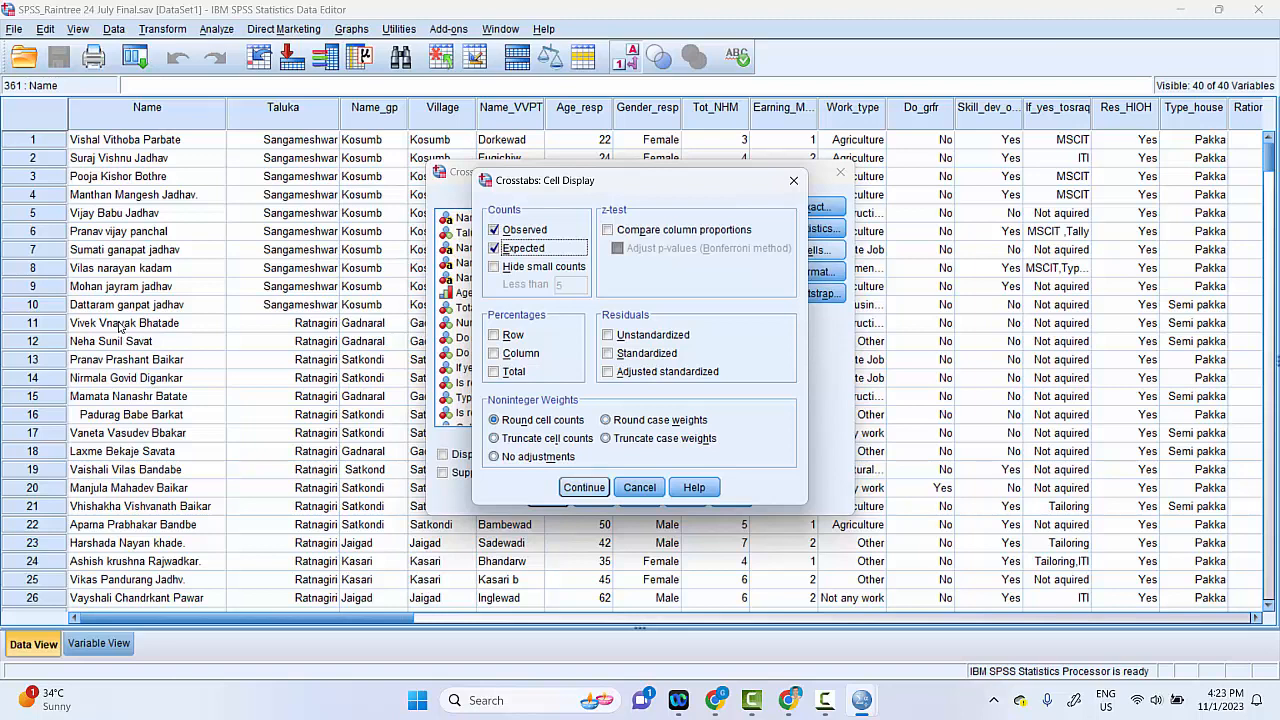
left_click(584, 487)
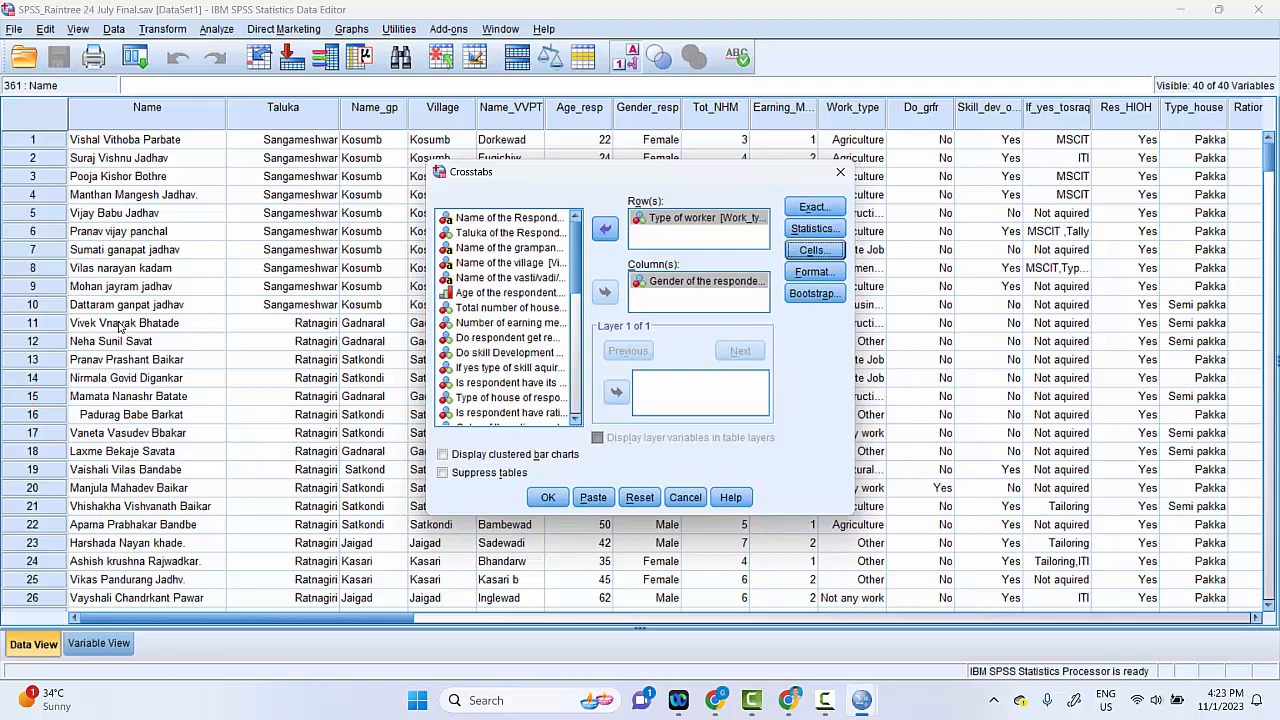
Enable clustered bar charts, keep the tables unsuppressed, and run the crosstab analysis.
left_click(443, 454)
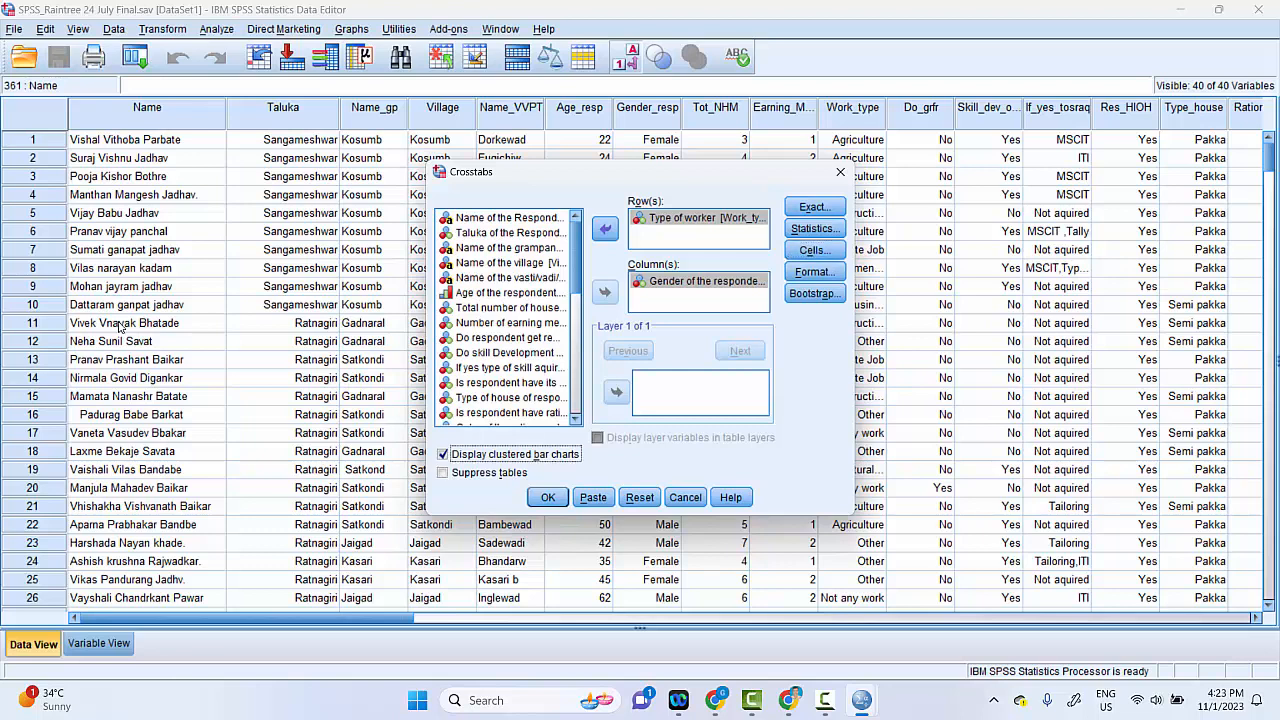
left_click(443, 472)
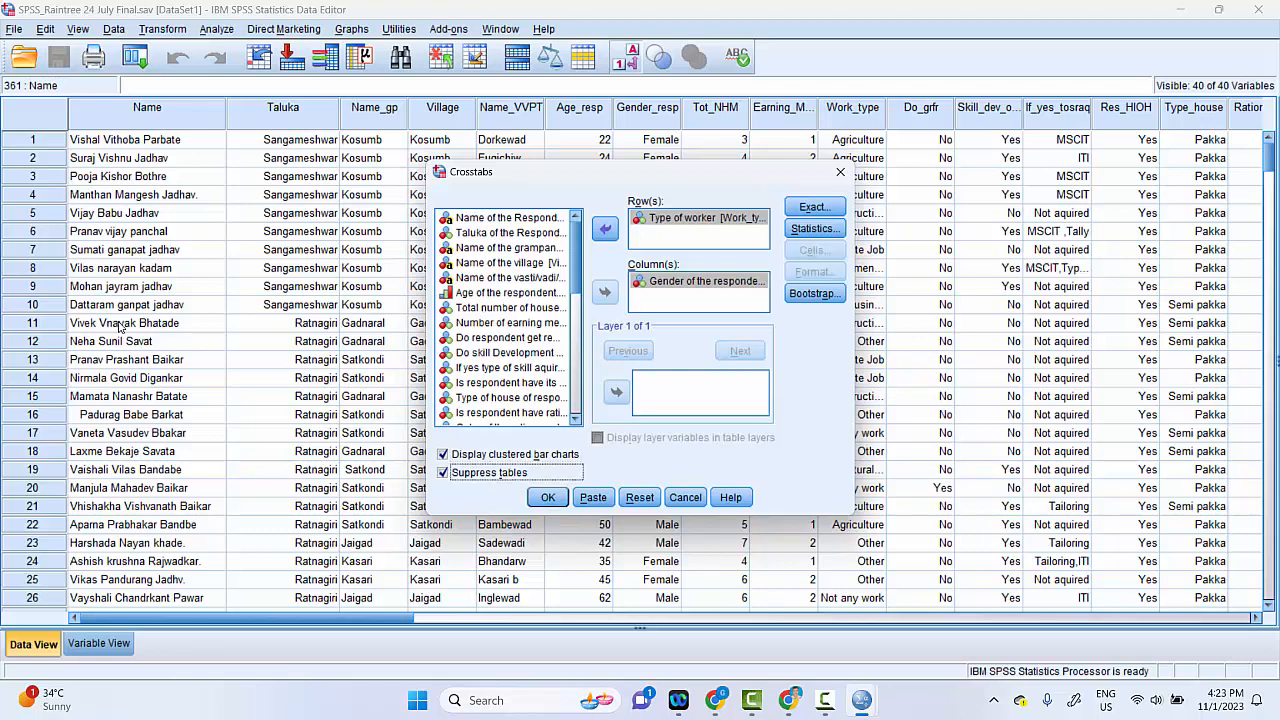
left_click(443, 472)
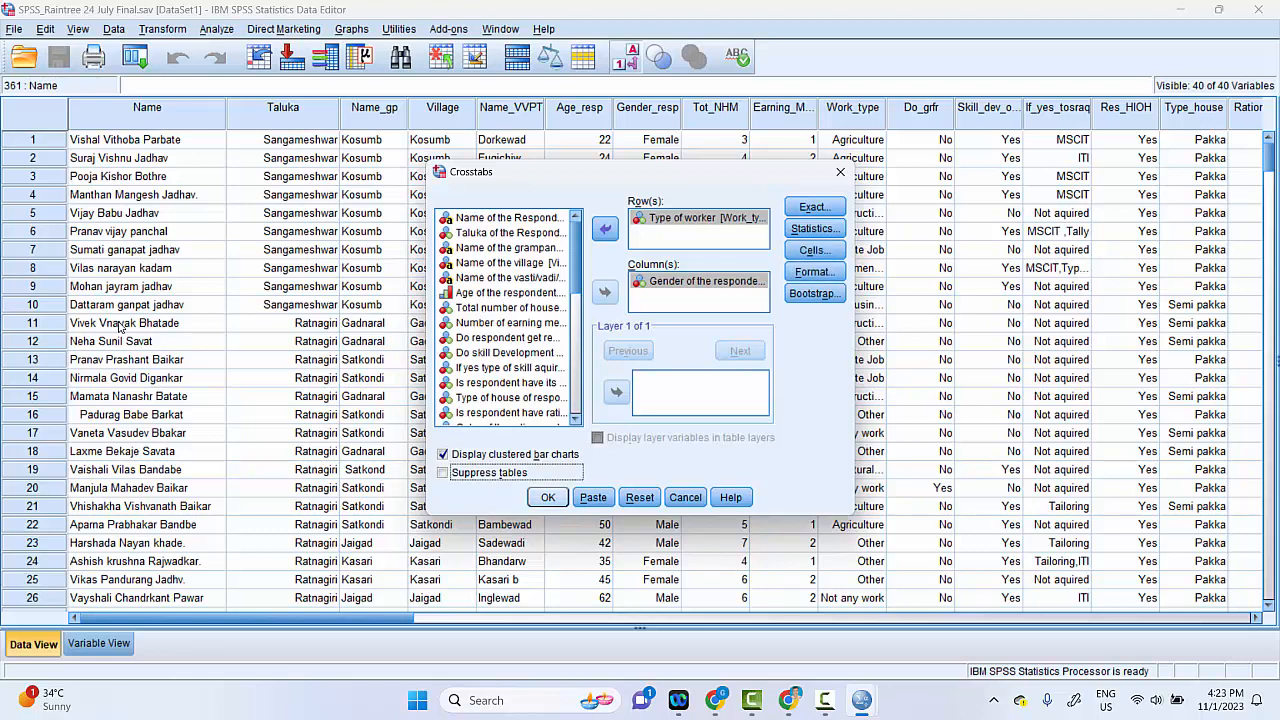
key("Return")
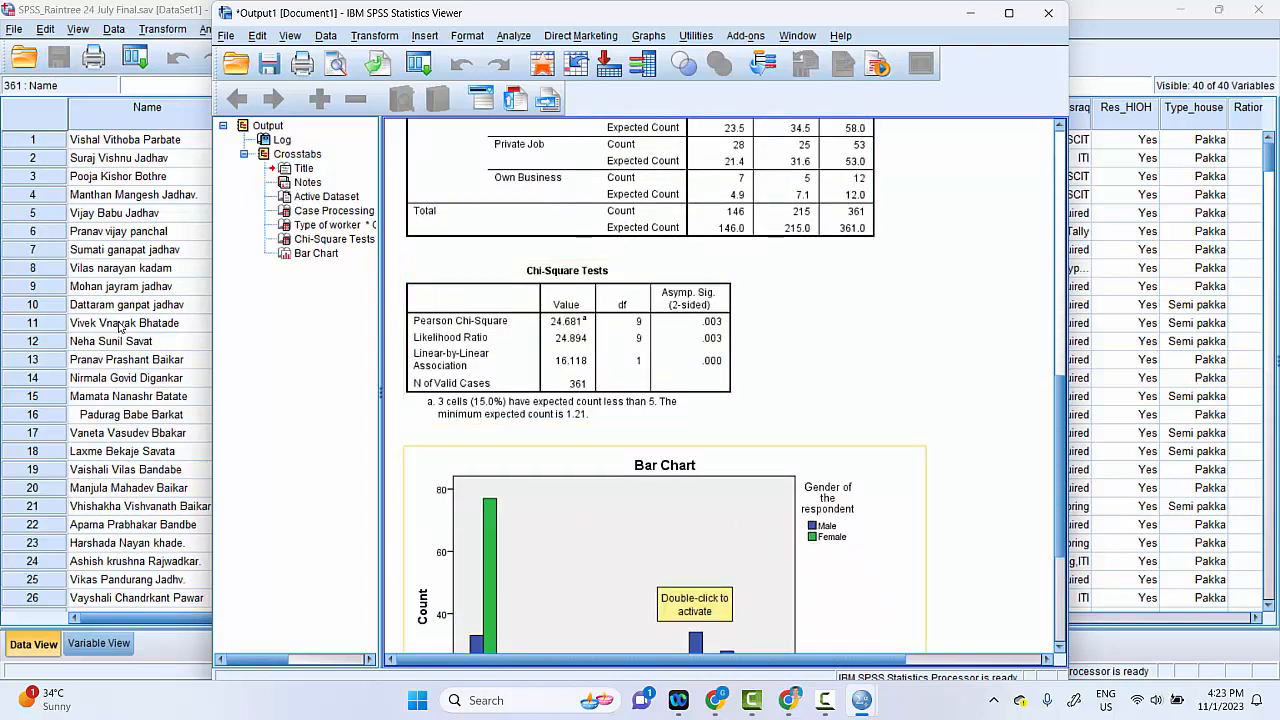
Examine the case processing summary, the worker type by gender crosstabulation, the chi-square tests and the bar chart in the output.
scroll(690, 400, "up", 8)
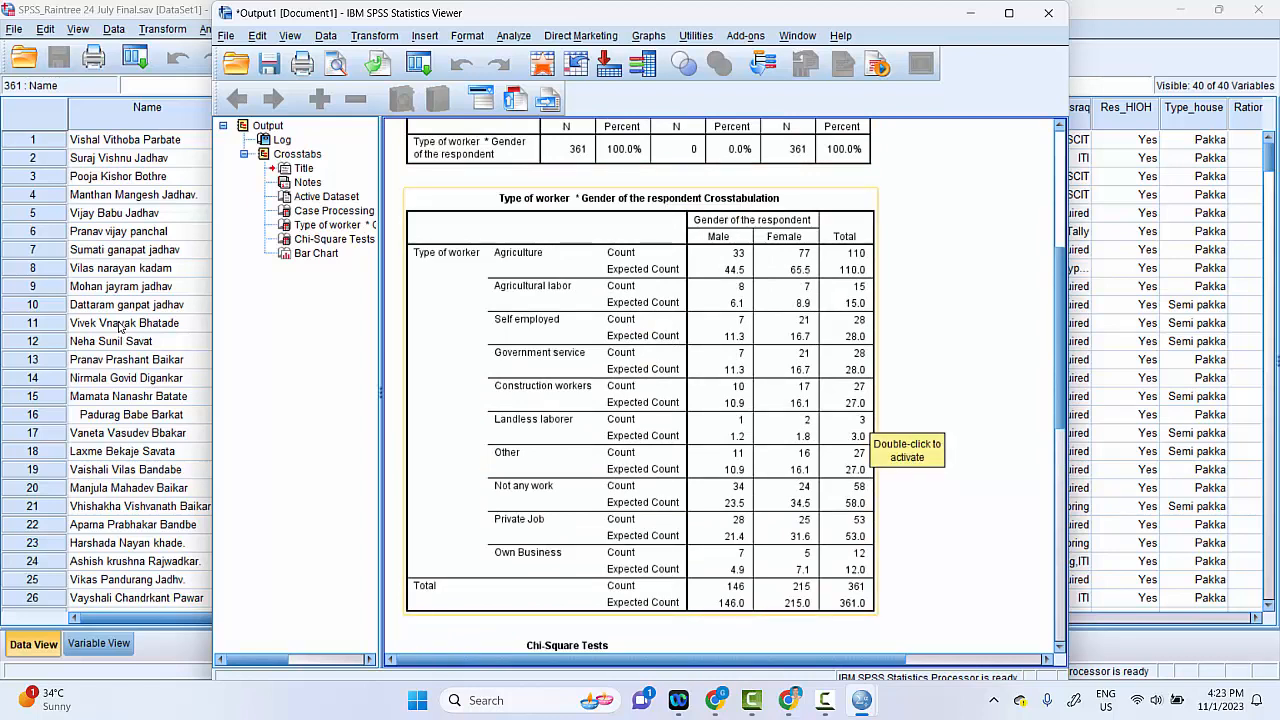
scroll(690, 400, "up", 3)
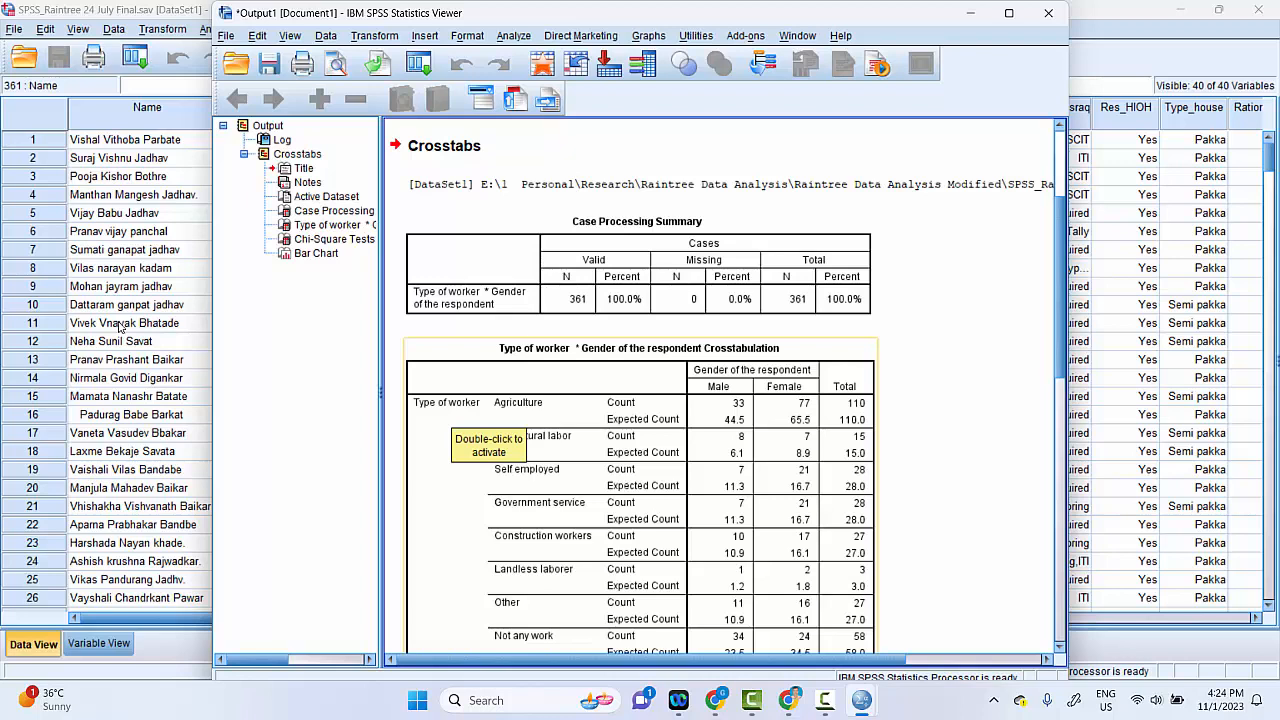
scroll(489, 430, "down", 2)
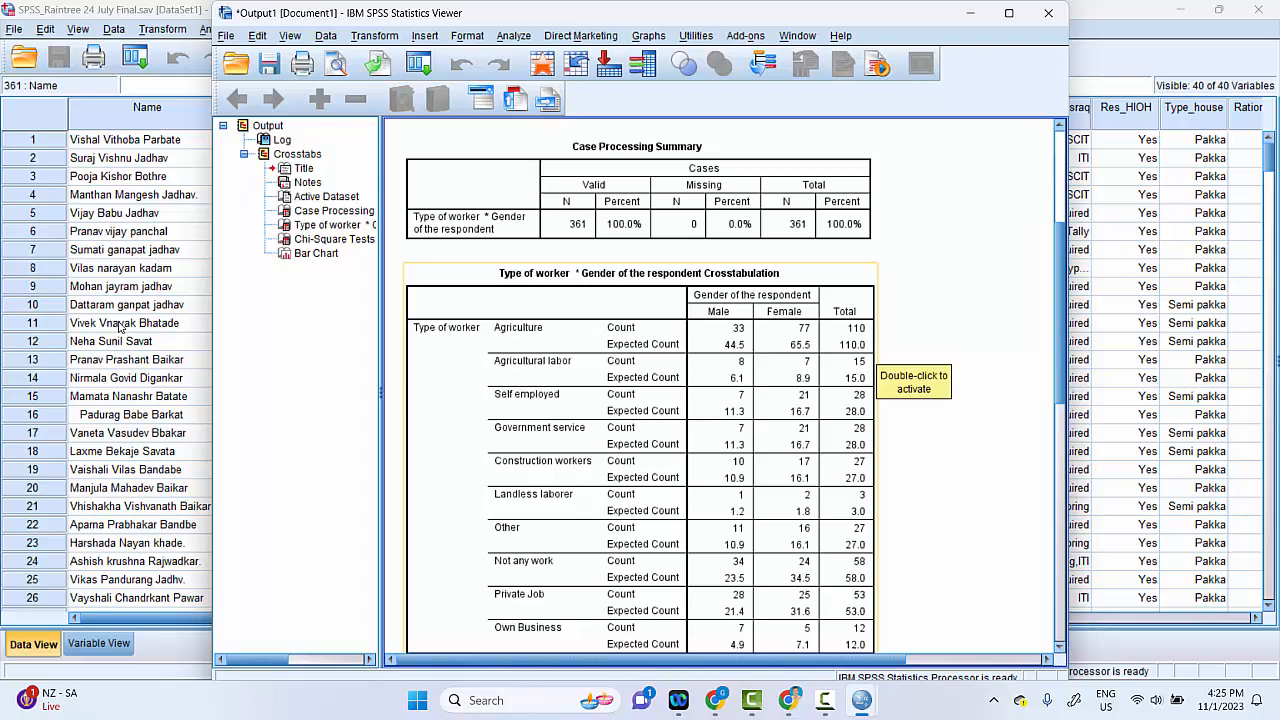
scroll(860, 370, "down", 3)
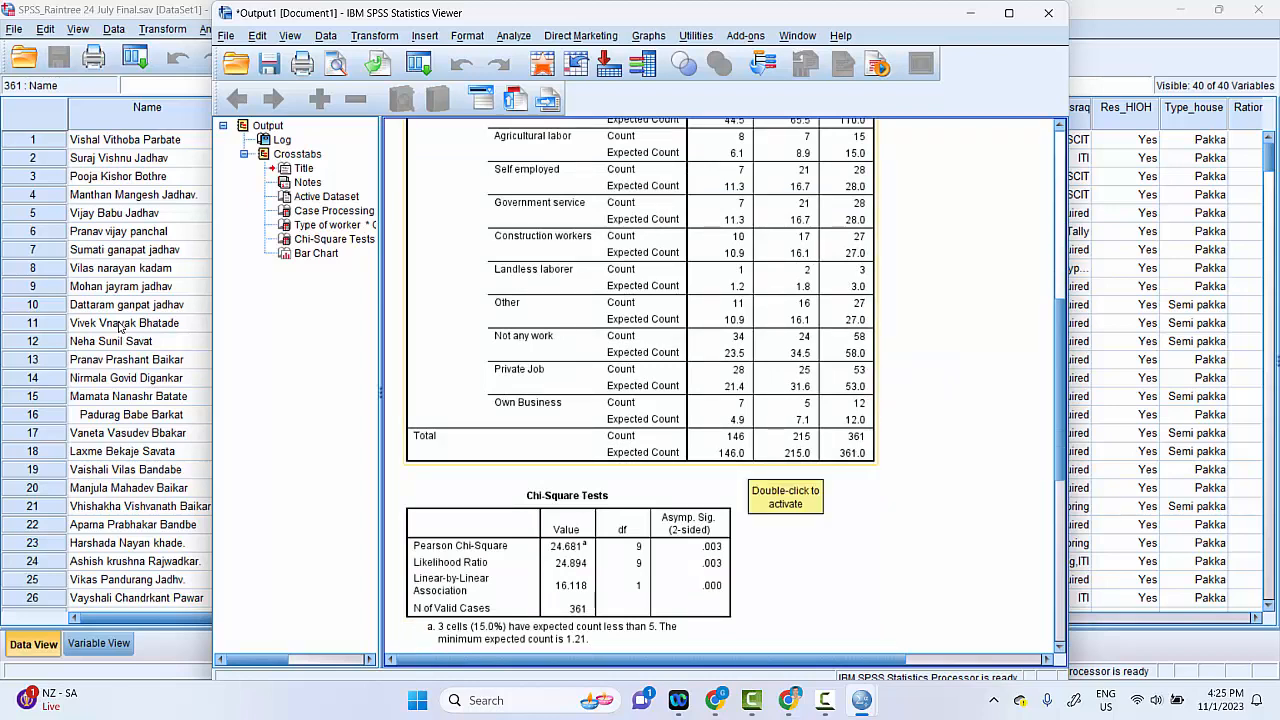
scroll(860, 400, "up", 1)
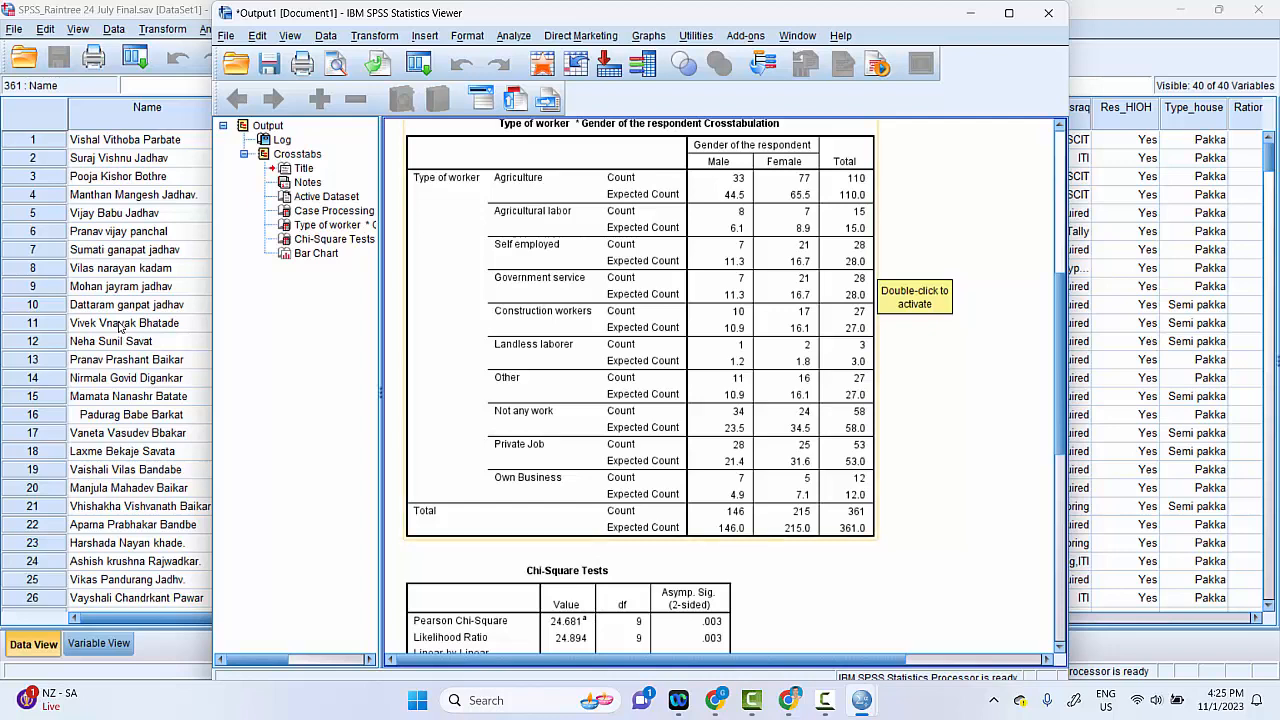
scroll(720, 390, "down", 5)
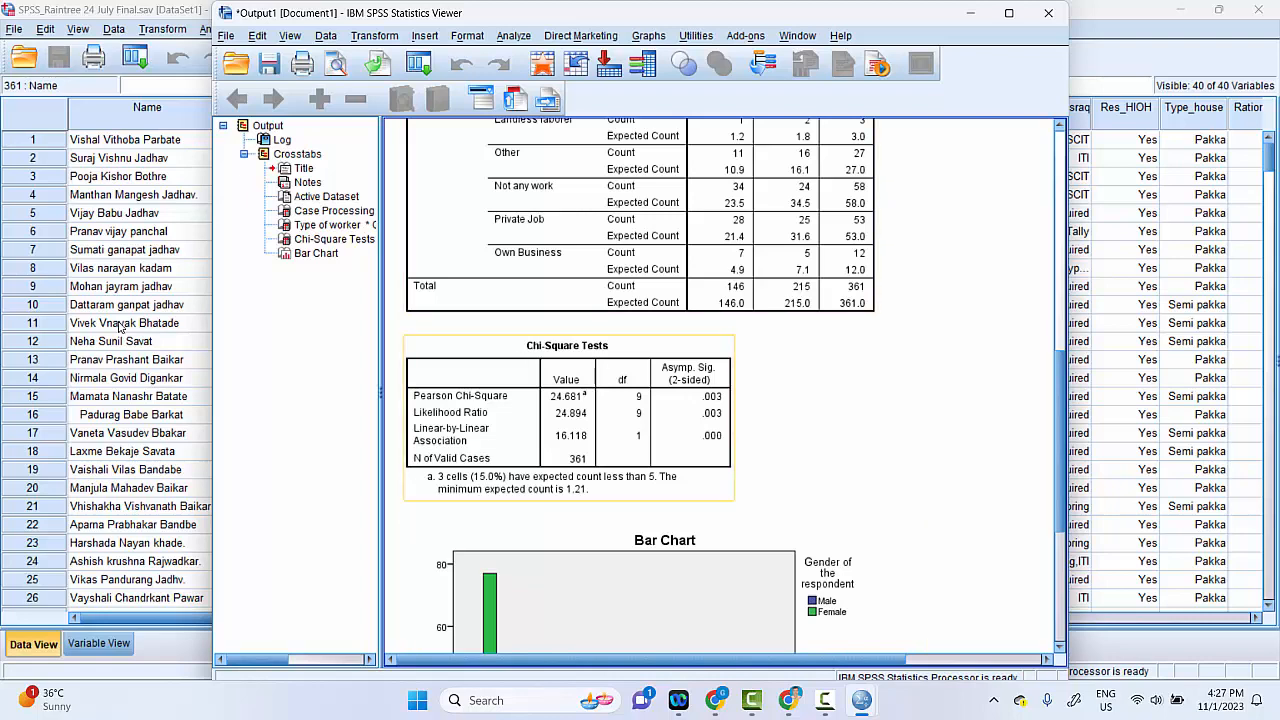
scroll(570, 325, "up", 3)
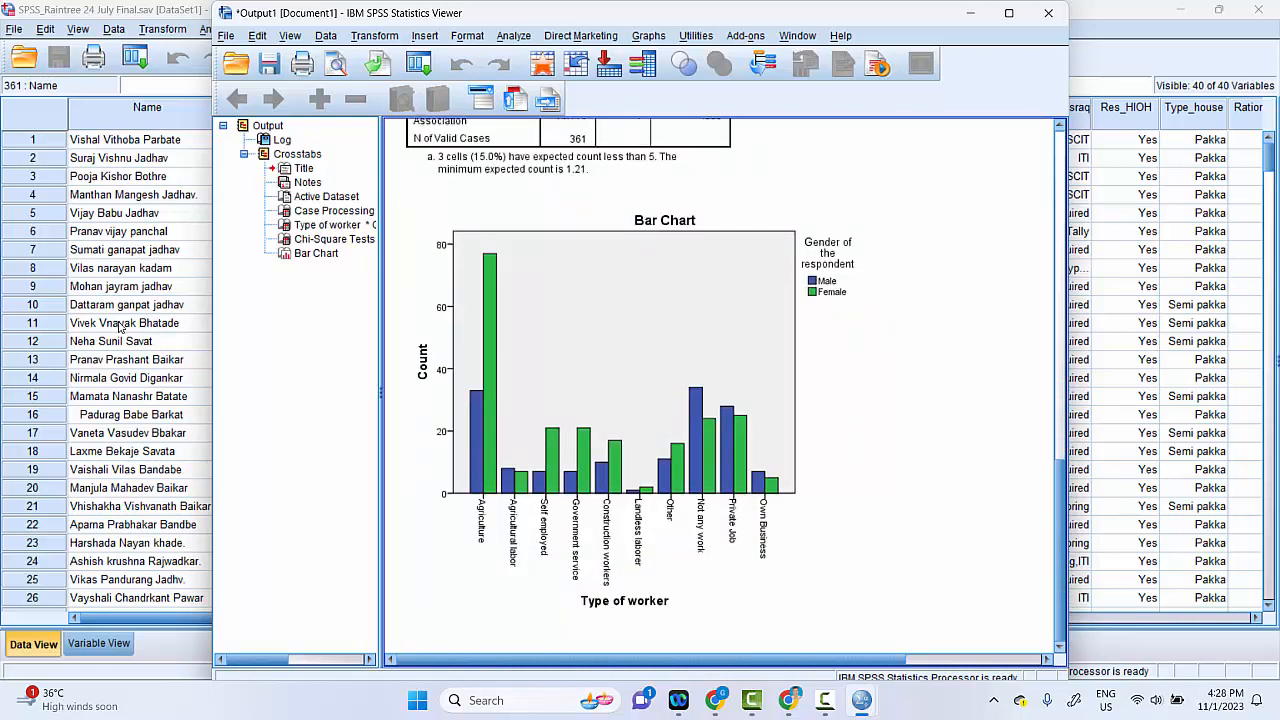
Switch to the Google Meet call in the Chrome browser.
mouse_move(715, 700)
key("alt+Tab")
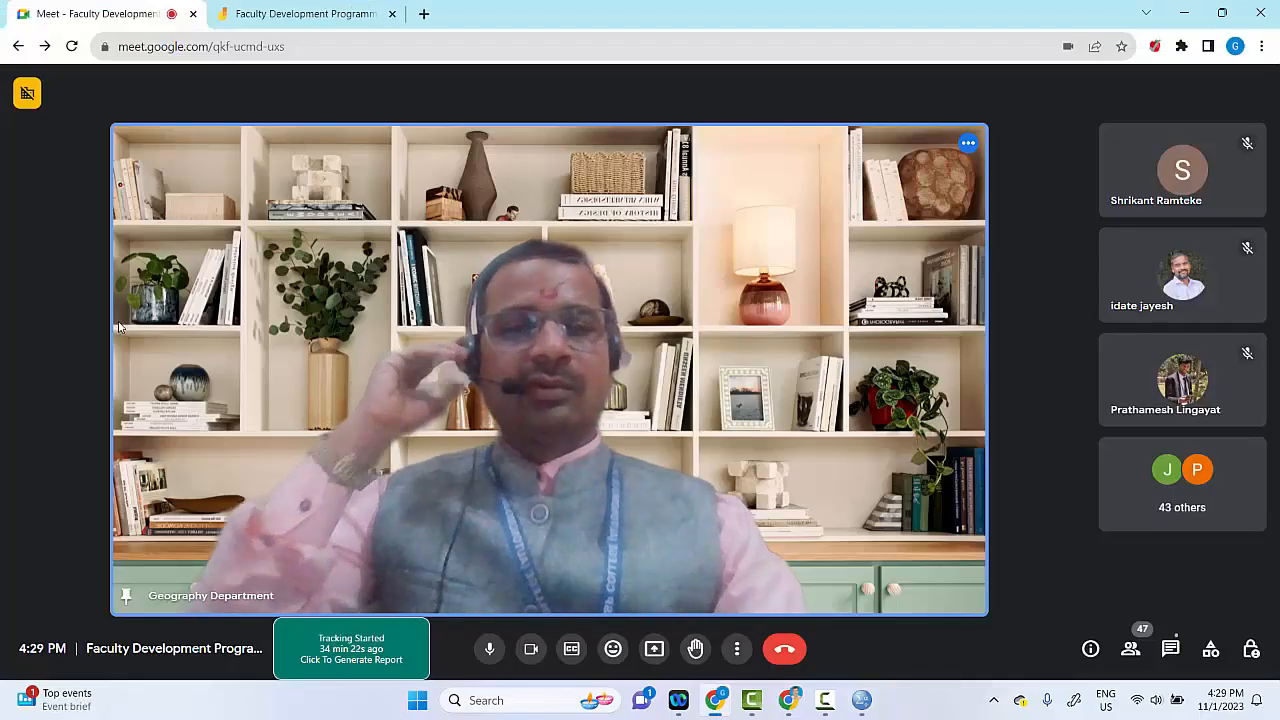